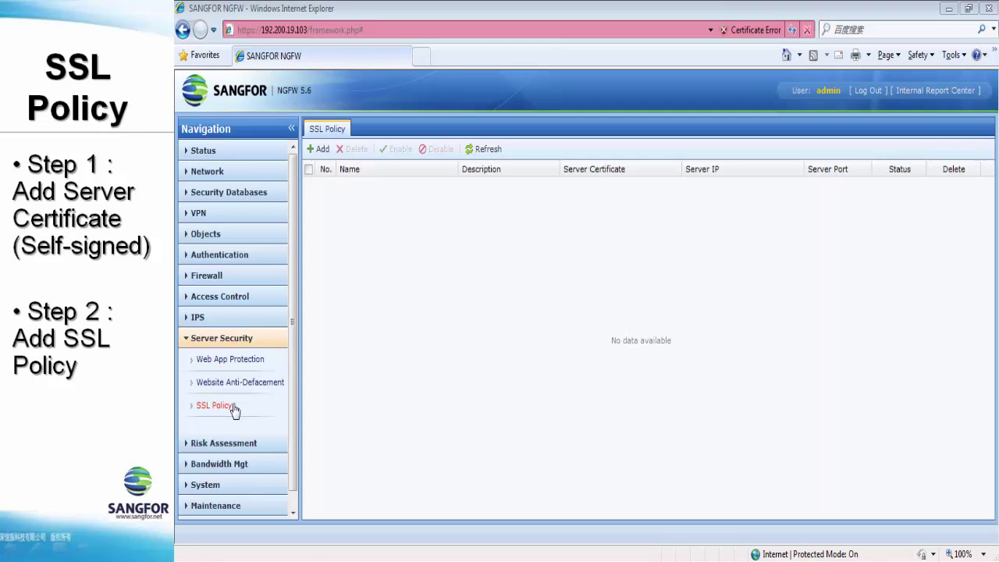
Begin a new SSL policy named 'Sangfor SSL Policy' and go to add a server certificate
click(233, 405)
click(320, 149)
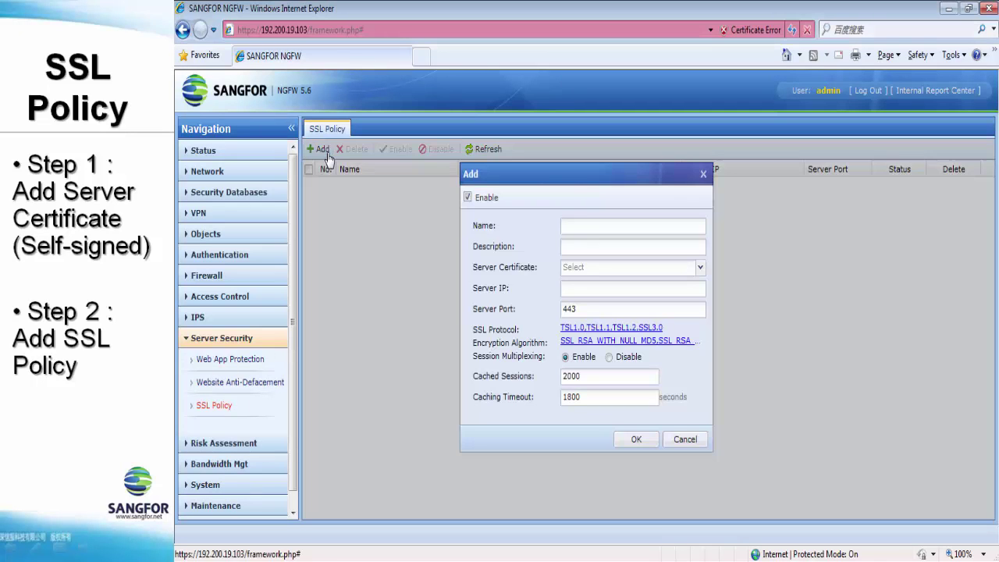
click(589, 225)
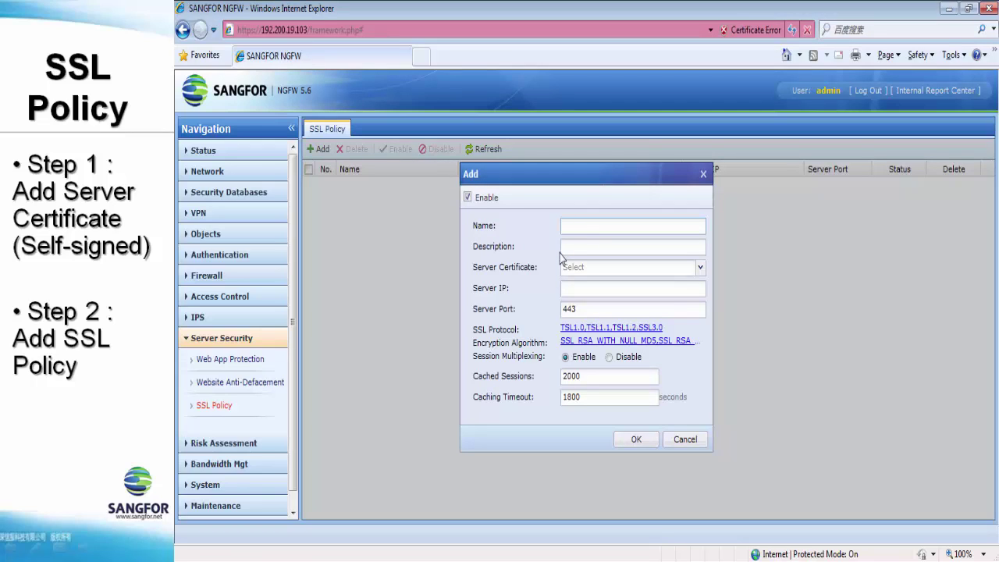
text(Sangfor SSL Policy)
click(573, 268)
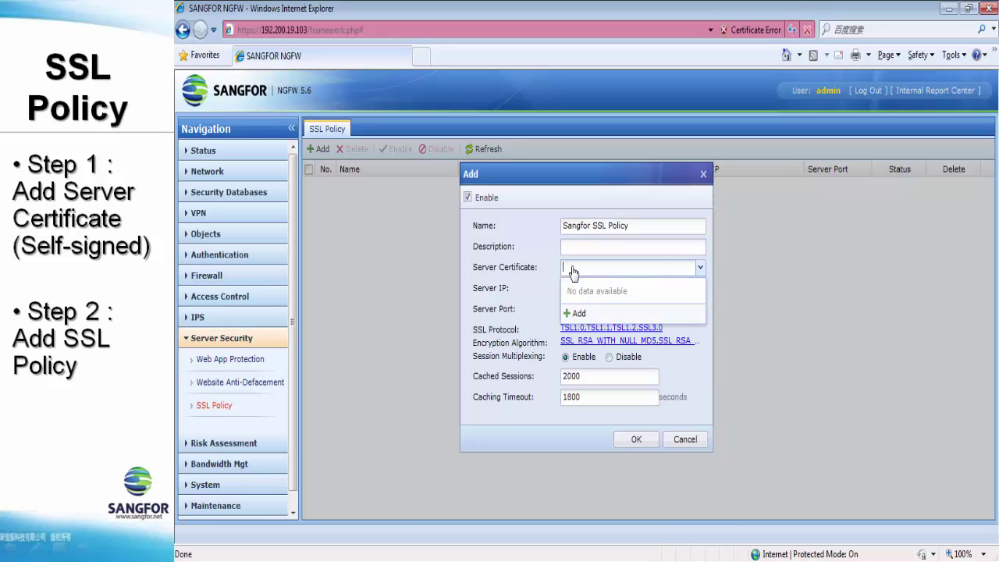
click(578, 313)
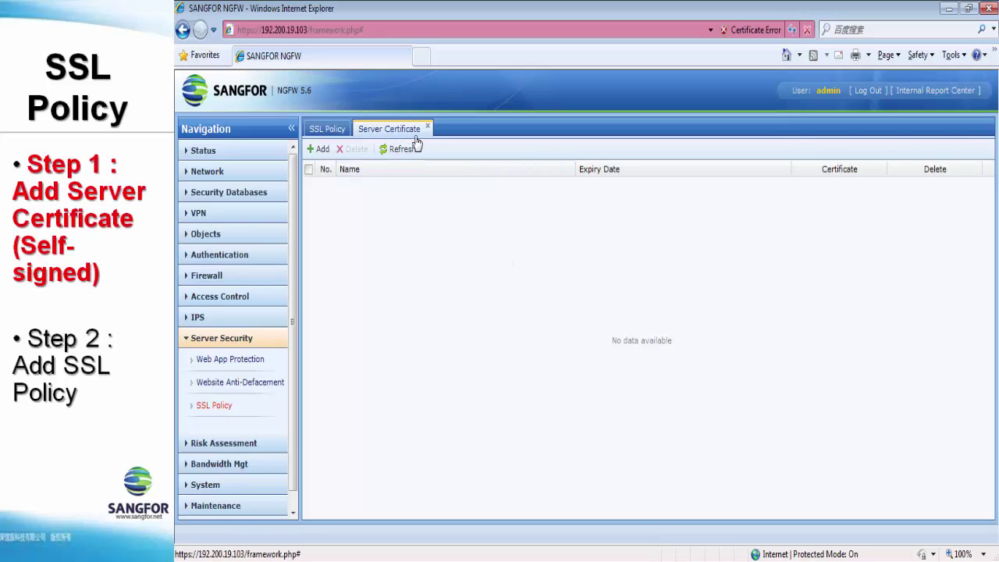
Under Objects, start adding a server certificate with the Self-signed certificate option chosen
click(265, 233)
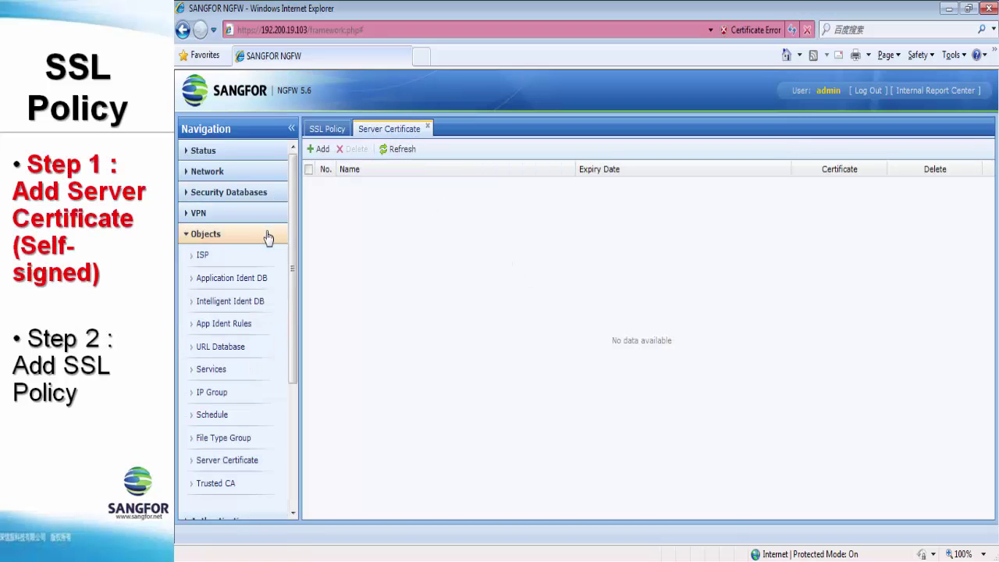
scroll(266, 373, down, 1)
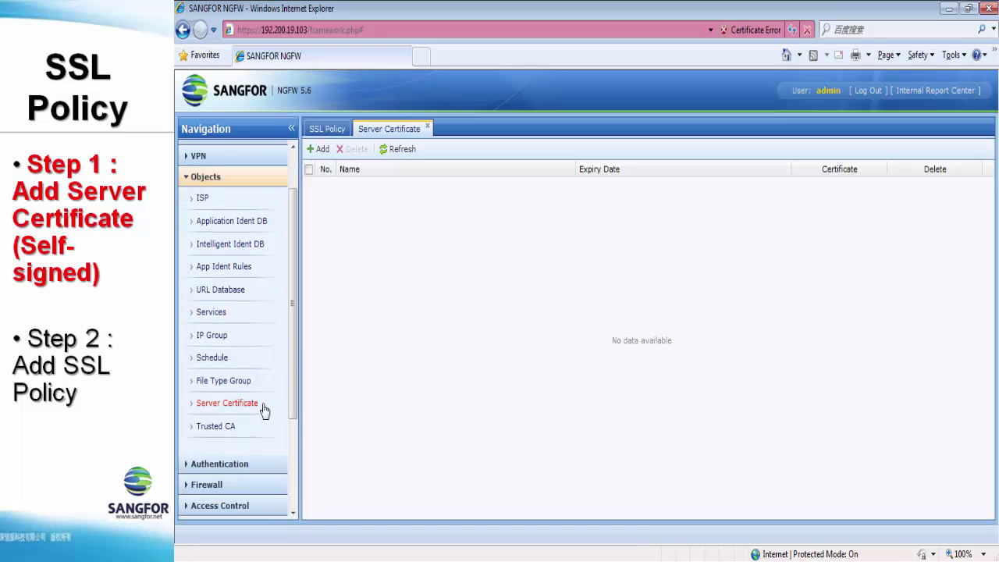
click(318, 148)
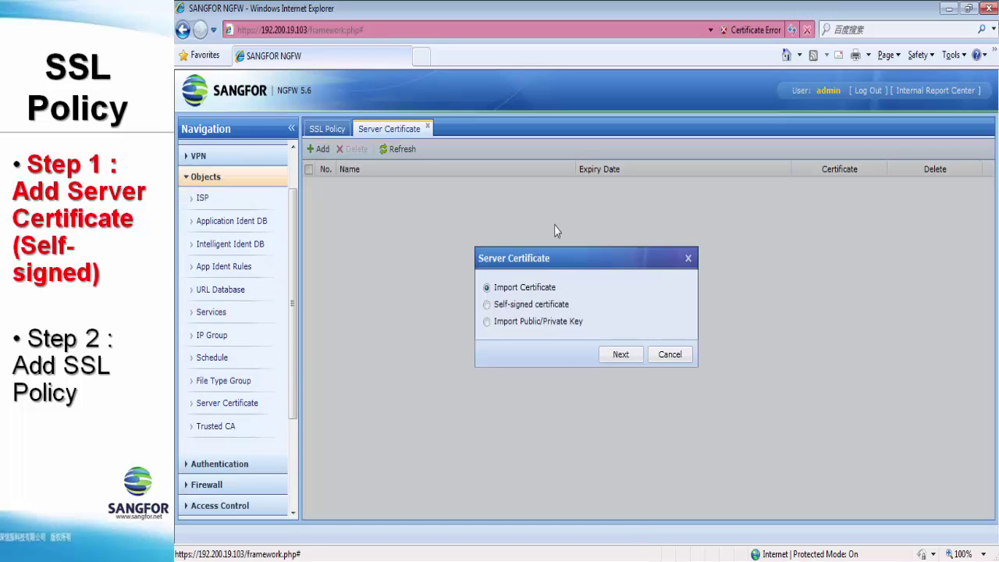
click(551, 306)
click(552, 322)
click(551, 307)
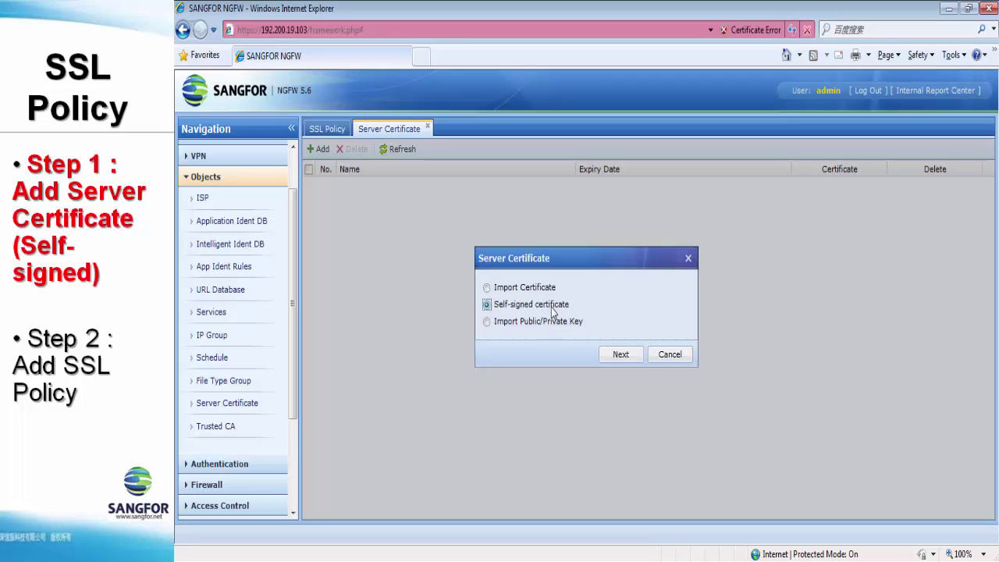
Enter certificate name Test, country MY, state Kuala Lumpur and city Wilayah Persekutuan
click(620, 355)
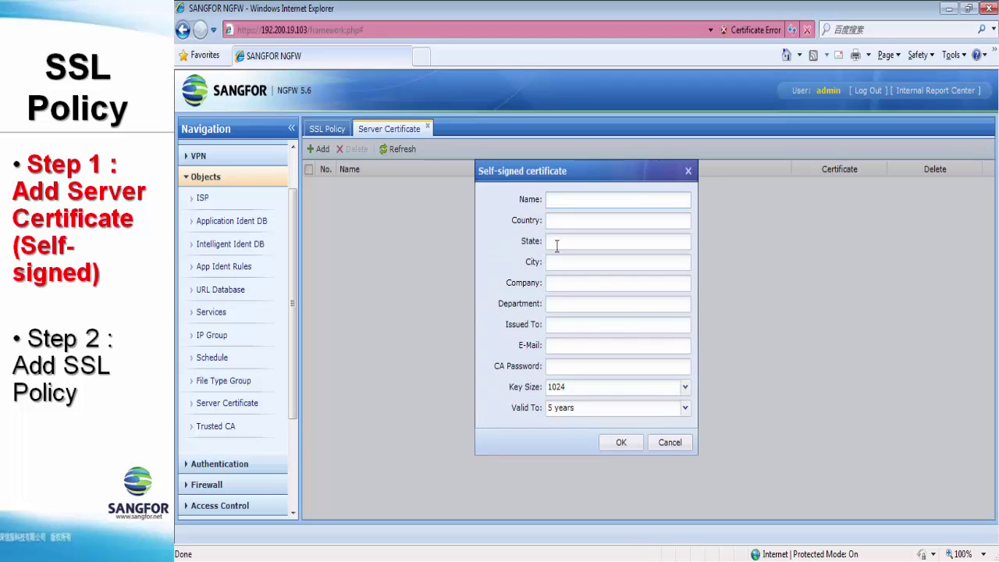
text(Test)
key(BackSpace)
text(MY)
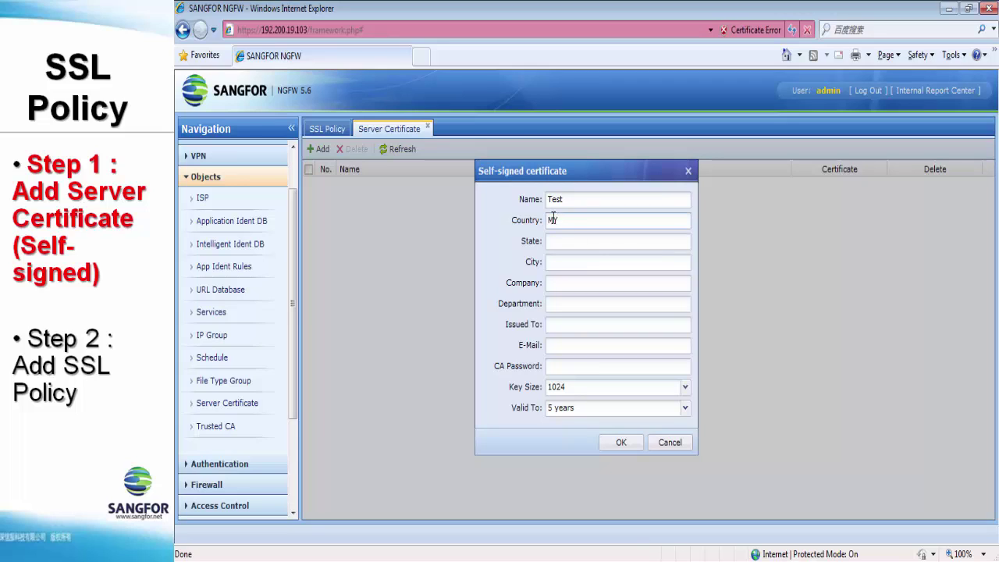
click(567, 245)
text(Kuala Lumpur)
key(Tab)
text(wila)
key(BackSpace)
key(BackSpace)
key(BackSpace)
key(BackSpace)
text(Wilayh Perse)
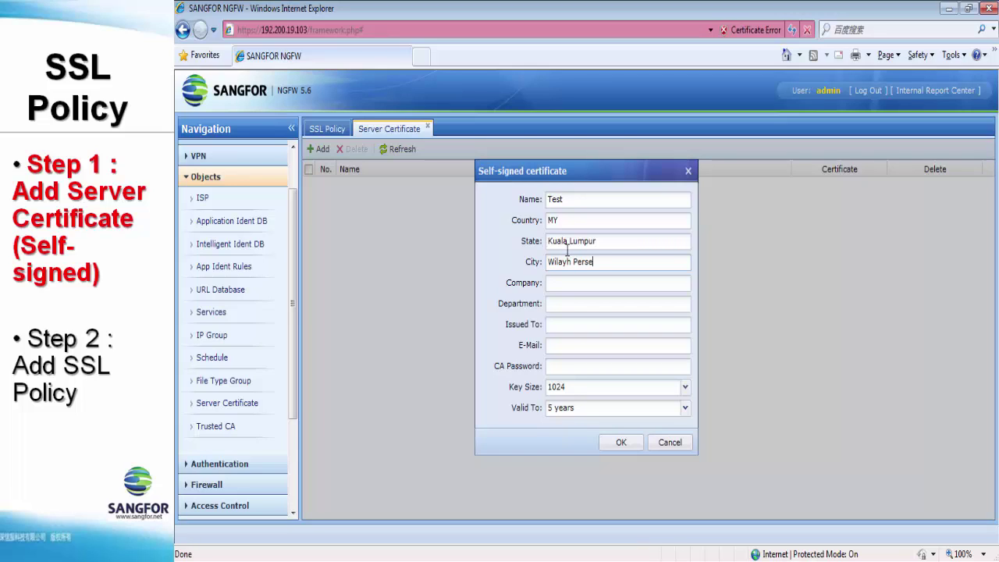
text(kutuan)
click(570, 264)
text(a)
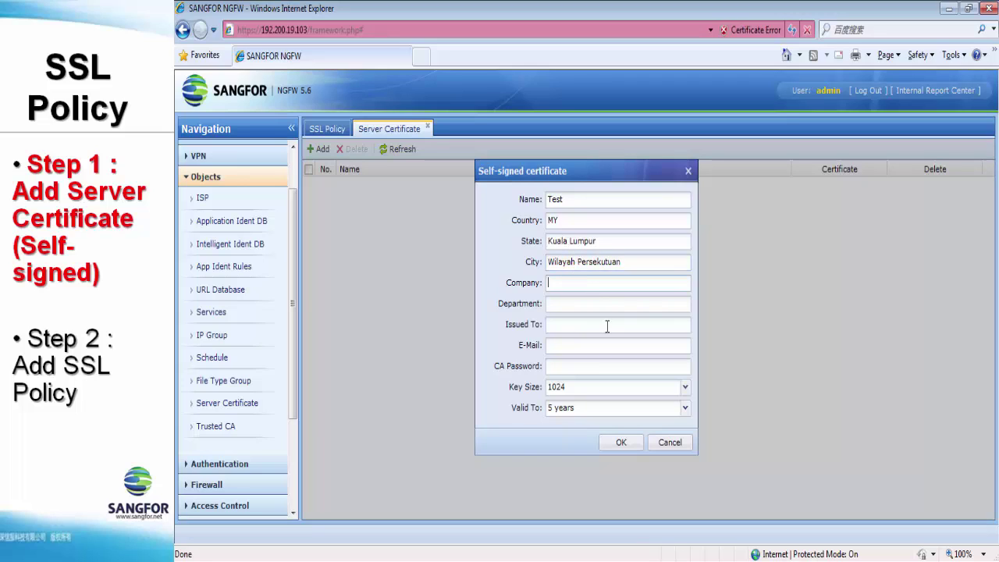
Fill in company Sangfor, department CTI, issued to 'Sangfor SSL Policy', the support e-mail and CA password
key(Tab)
text(Sangfor)
key(Tab)
text(CTI)
key(Tab)
text(Sangfor )
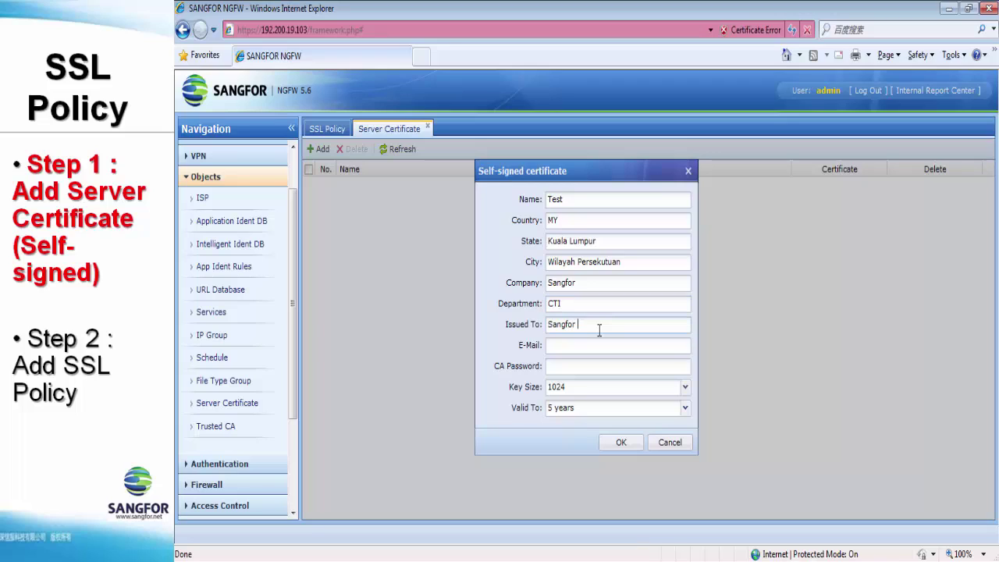
text(HT)
key(BackSpace)
key(BackSpace)
text(SSL Policy)
key(Tab)
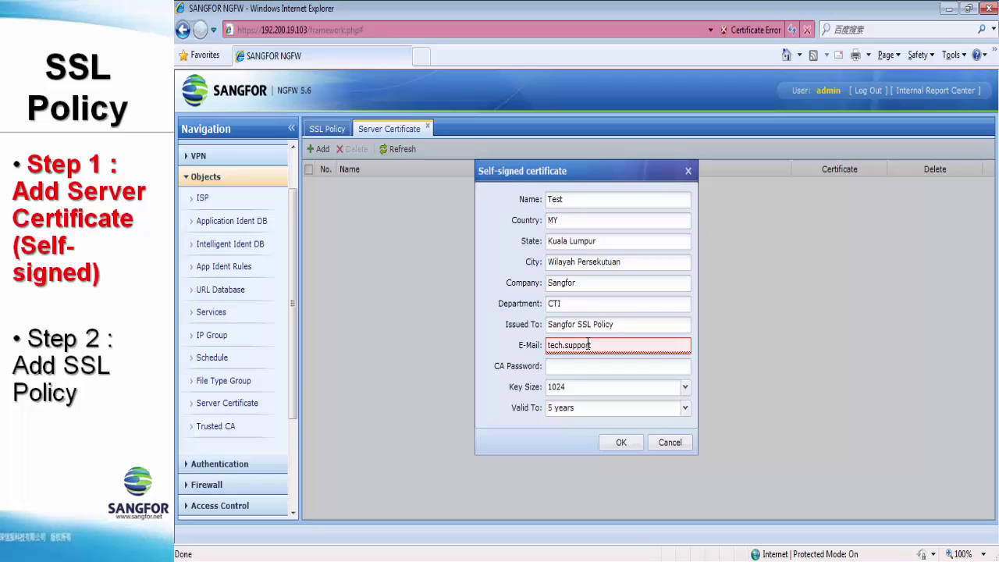
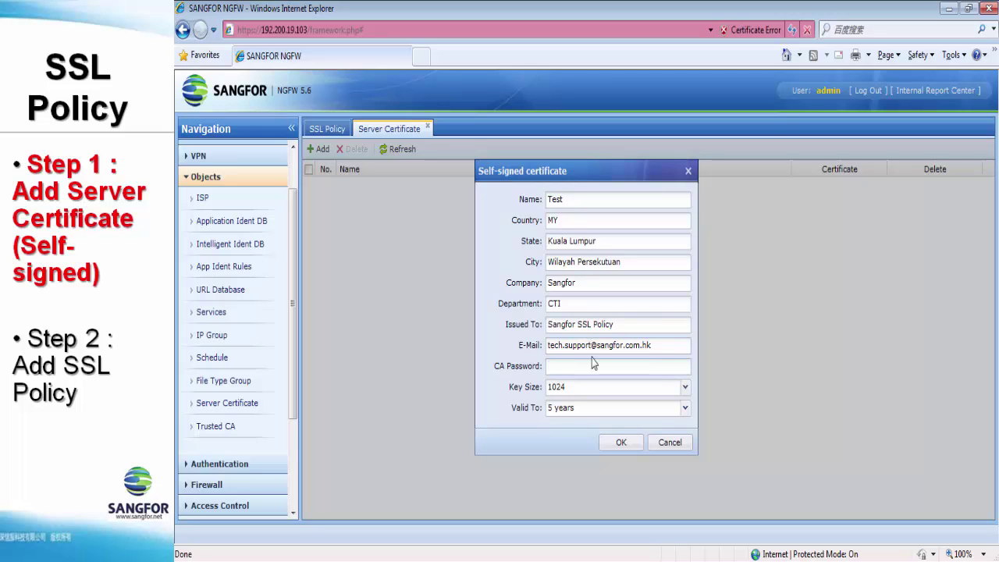
click(595, 364)
text(123456789)
Keep the certificate key size at 1024 and validity at 5 years
click(620, 385)
click(620, 422)
click(609, 410)
click(614, 485)
Save certificate Test and review its details
click(621, 442)
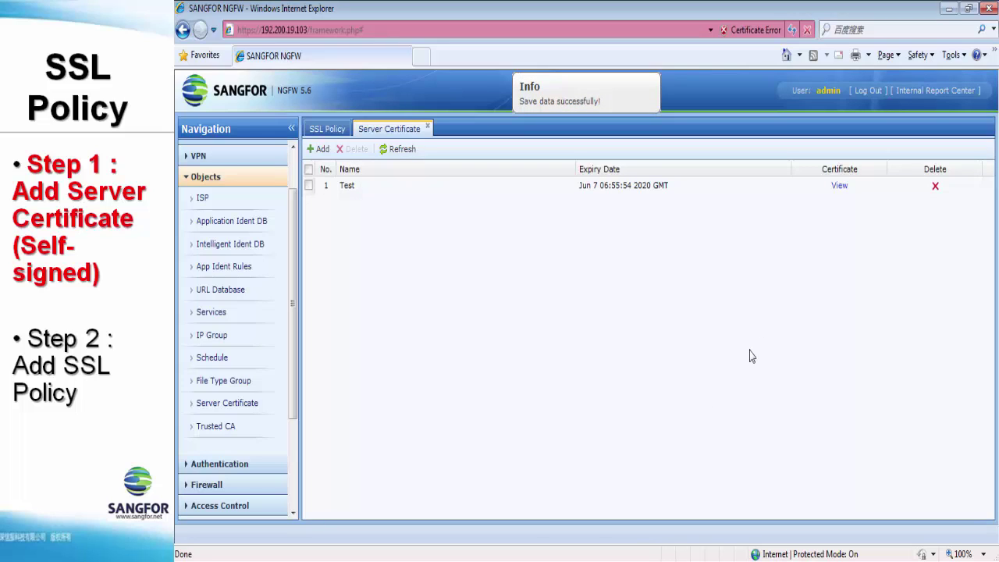
click(837, 192)
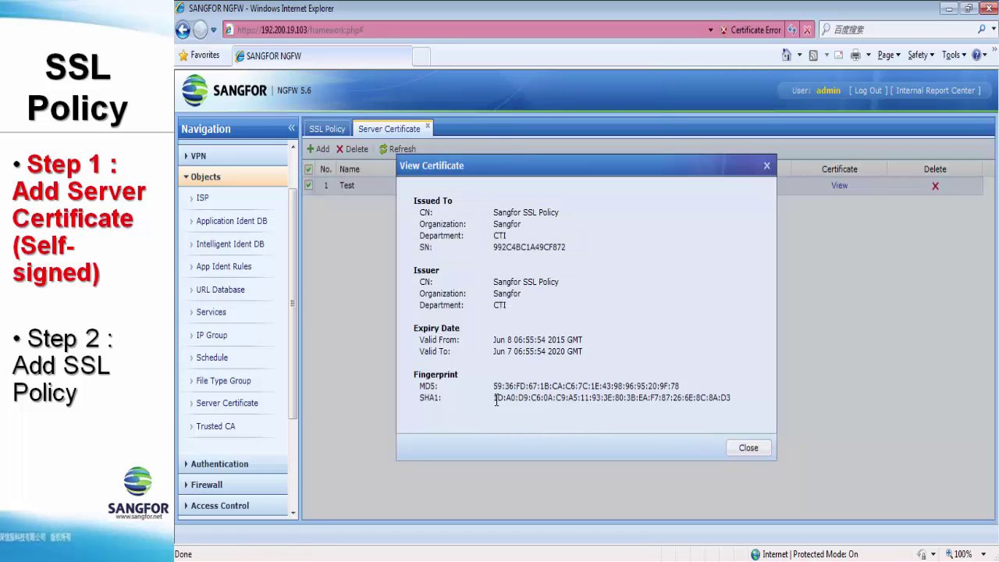
click(748, 448)
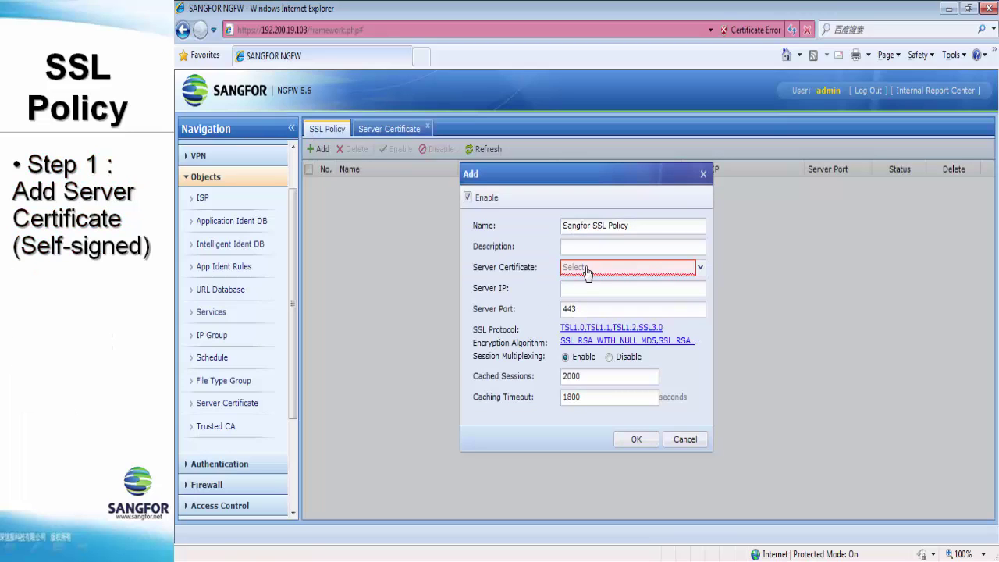
Assign certificate Test to the policy with server IP 192.200.19.200
click(591, 268)
click(591, 291)
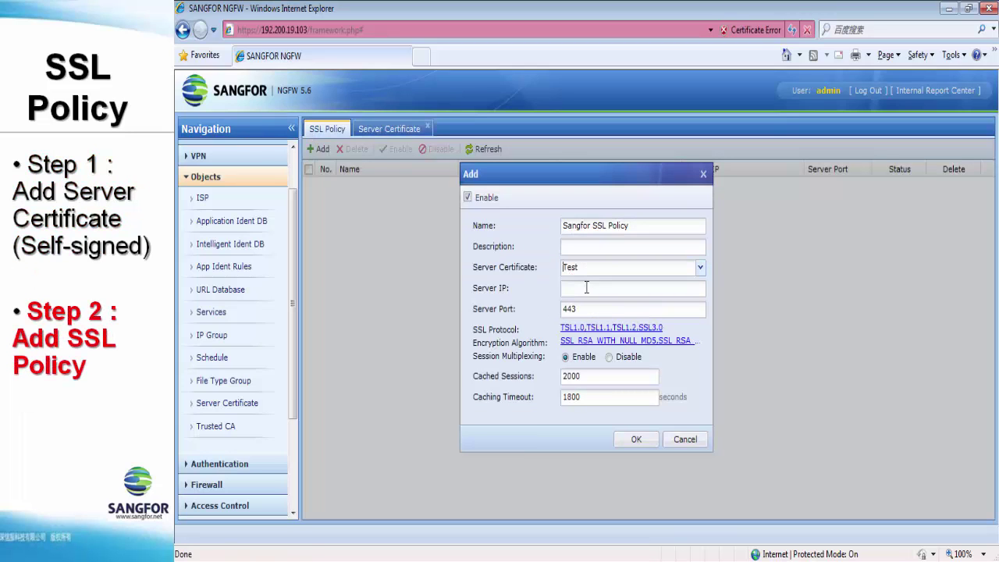
click(580, 290)
text(192.)
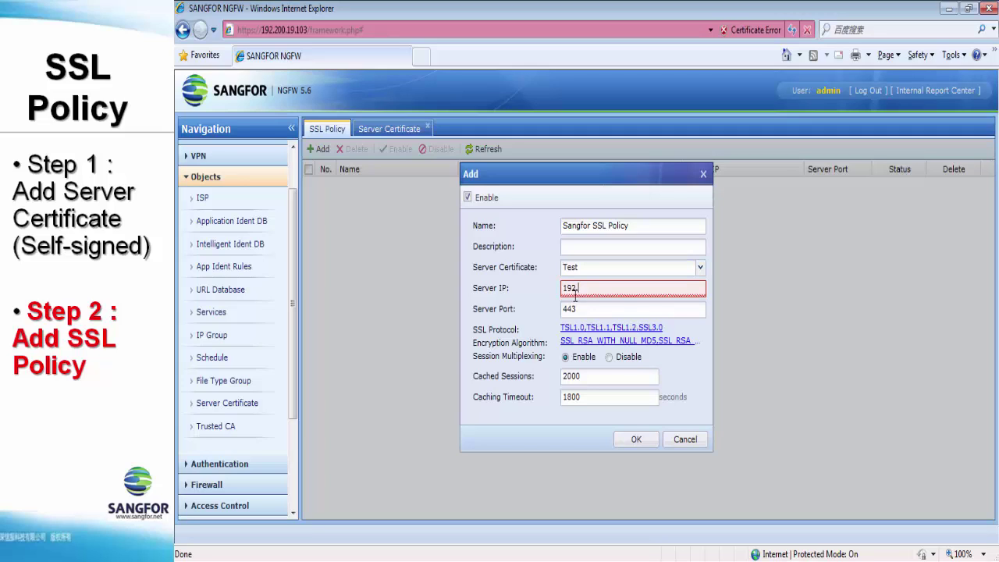
text(200.19.200)
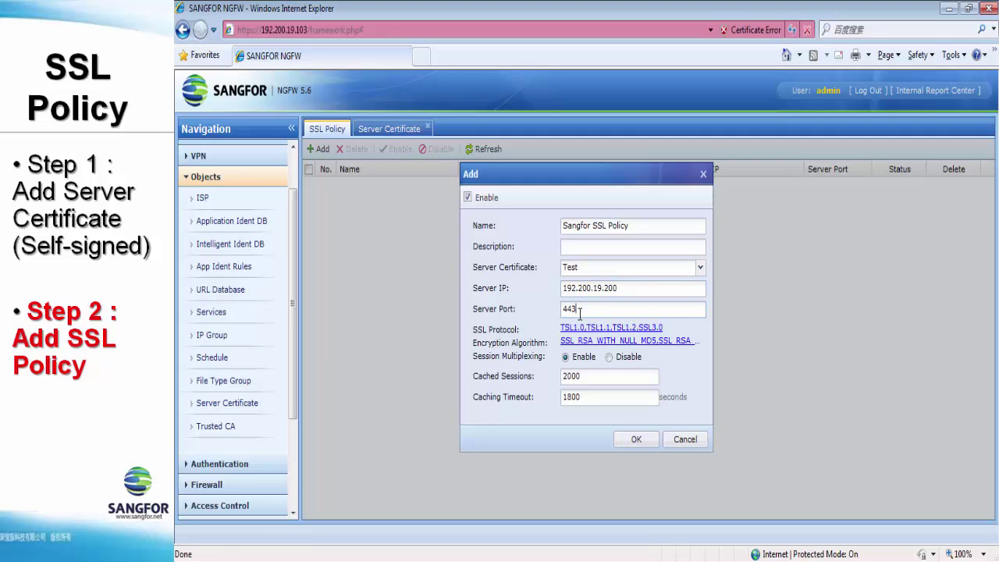
Keep all four SSL protocols and all eight encryption algorithms, then save the policy
click(589, 328)
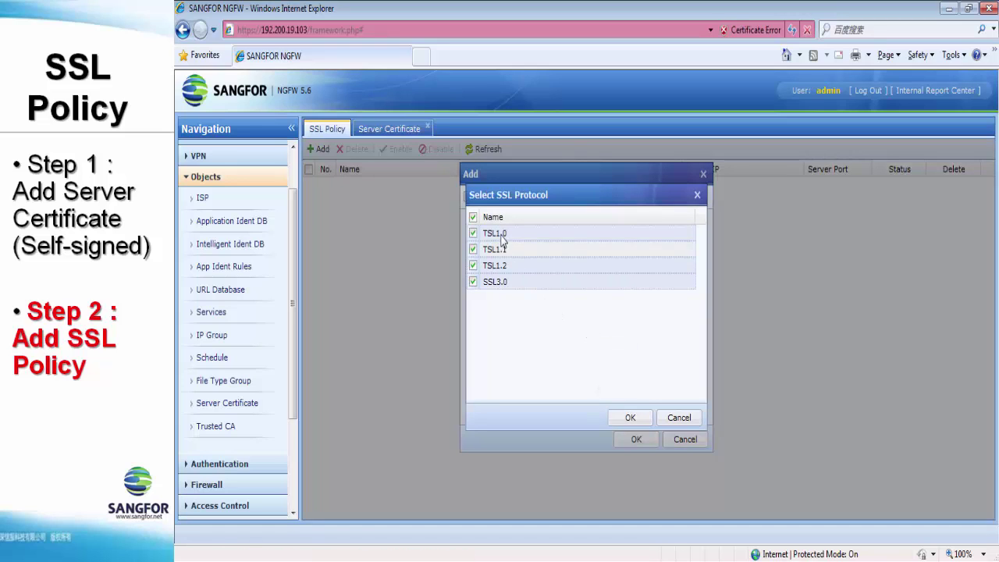
click(630, 418)
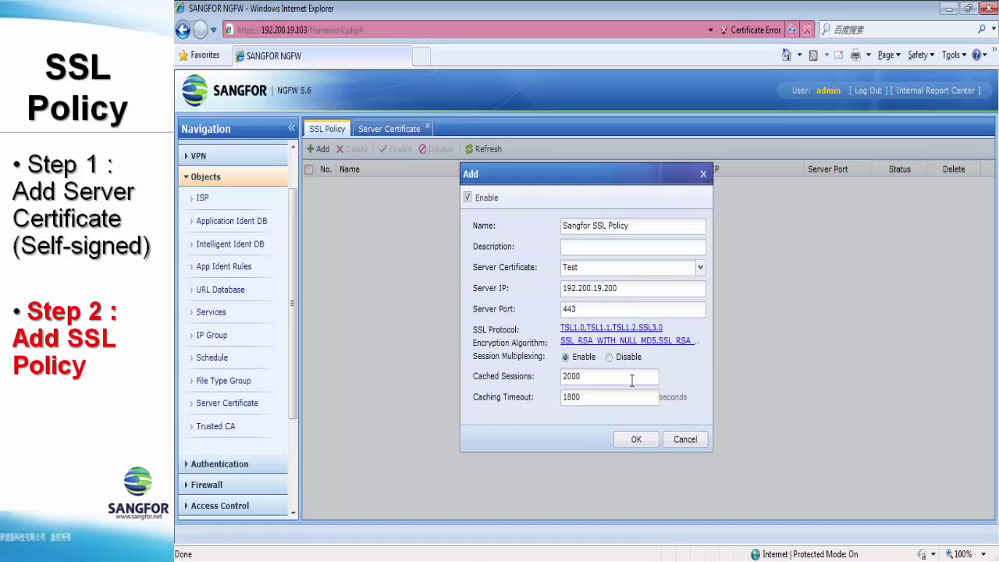
click(616, 341)
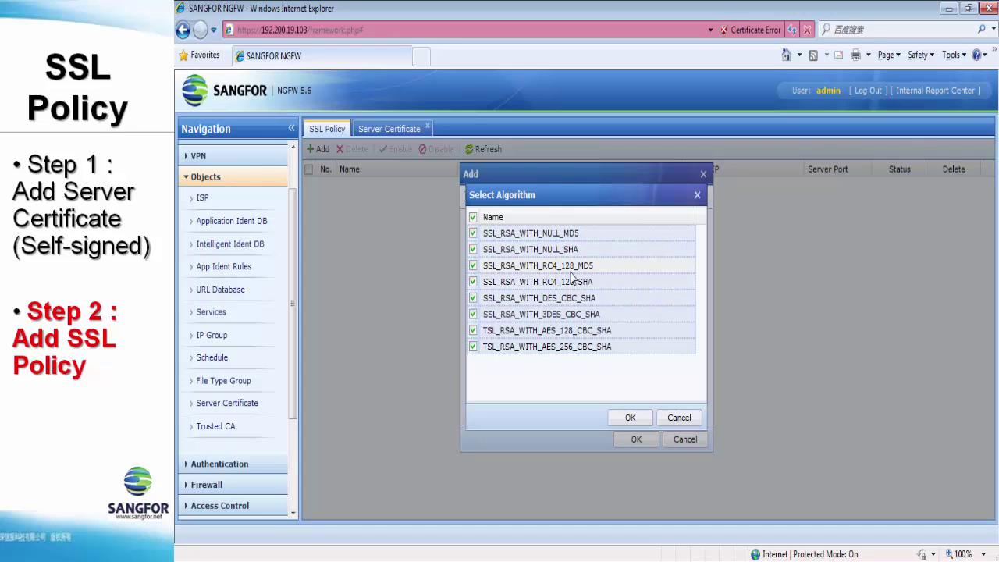
click(629, 419)
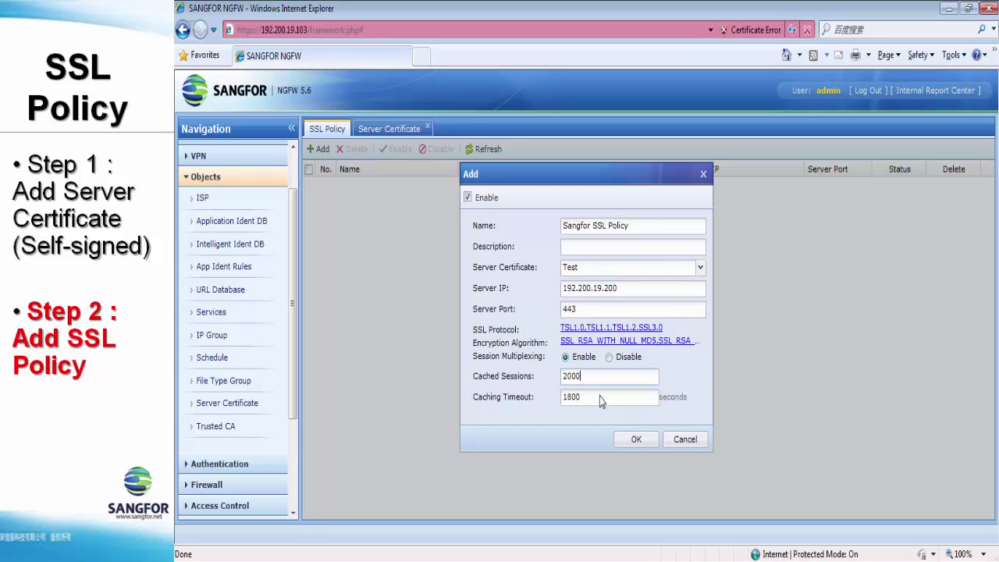
click(638, 439)
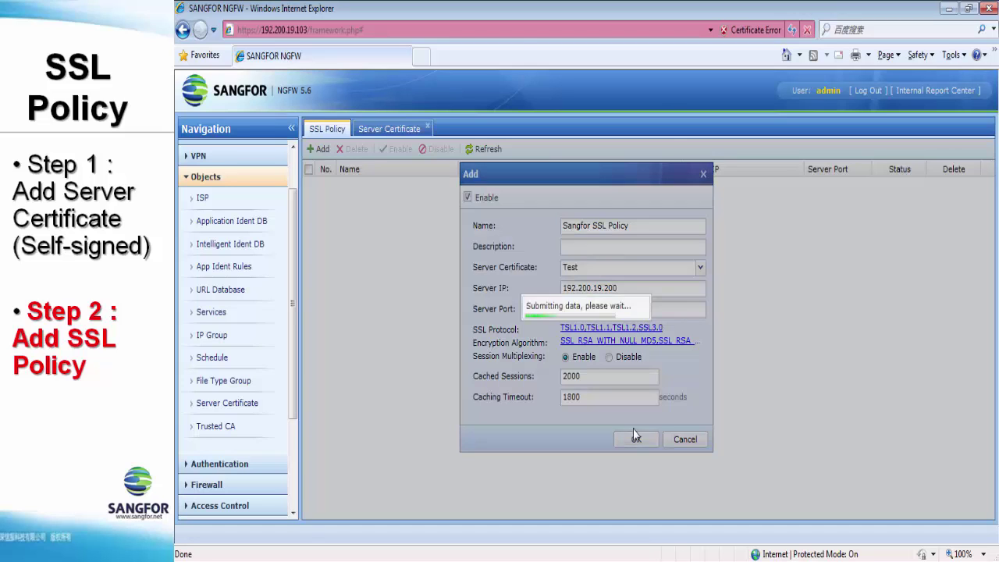